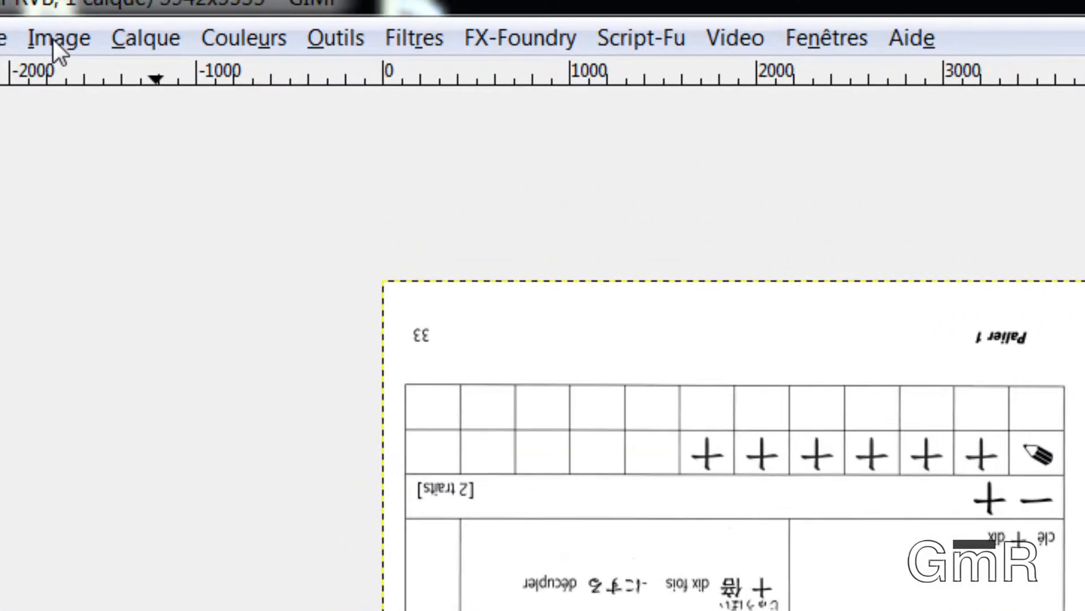
Rotate the whole upside-down scanned image by 180°
{"action": "left_click", "coordinate": [52, 38]}
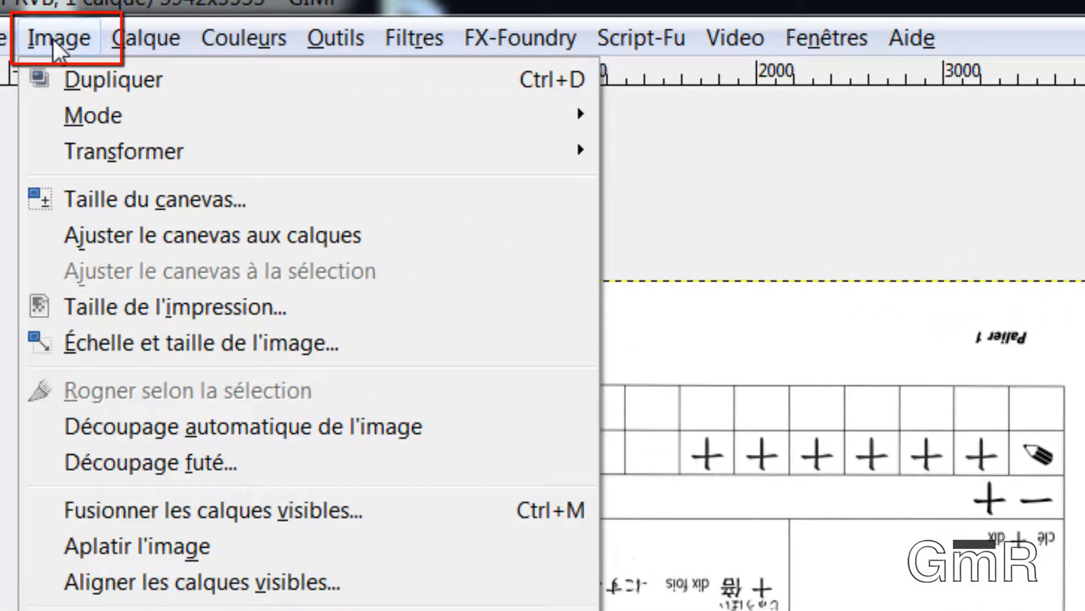
{"action": "mouse_move", "coordinate": [141, 150]}
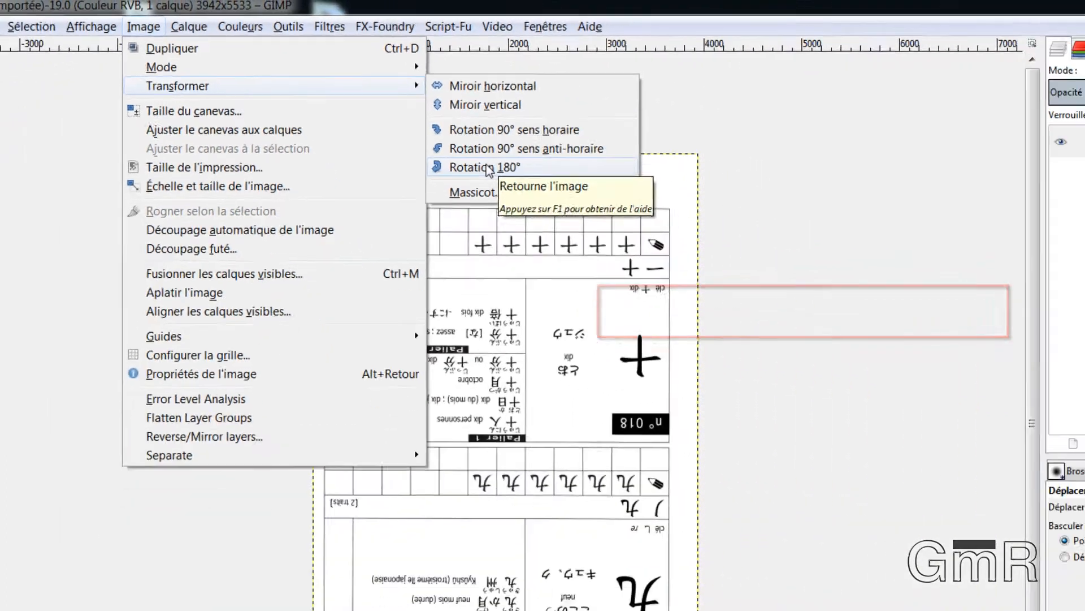
{"action": "left_click", "coordinate": [715, 307]}
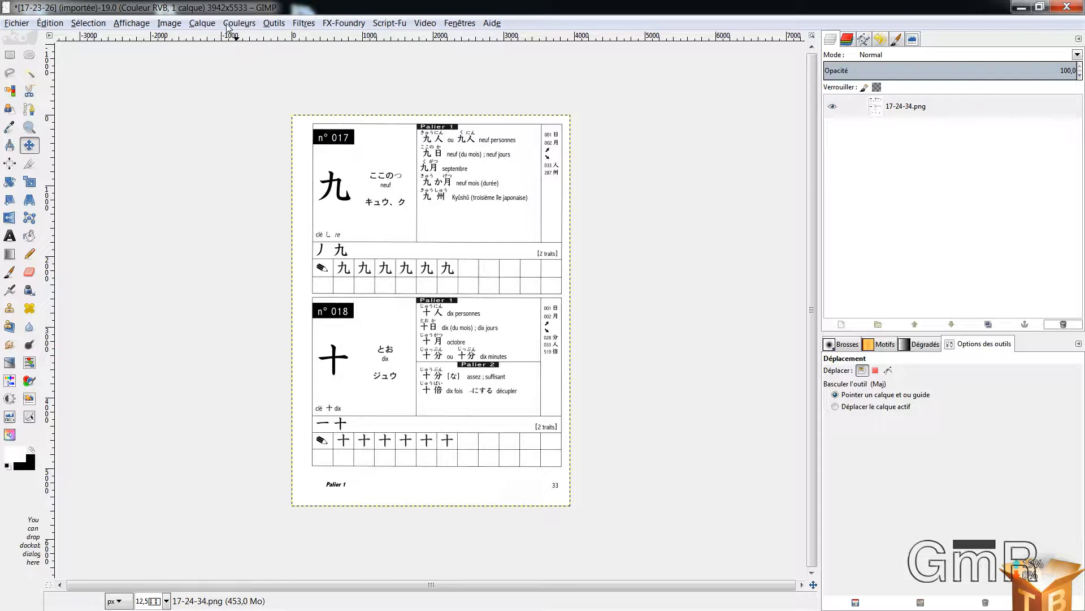
{"action": "left_click", "coordinate": [203, 25]}
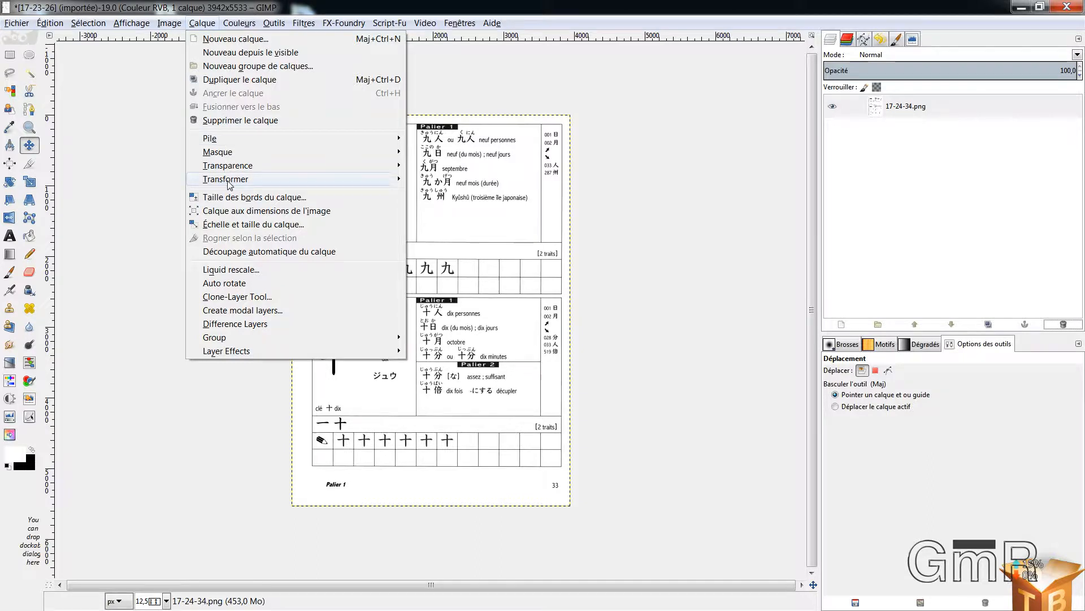
{"action": "mouse_move", "coordinate": [229, 179]}
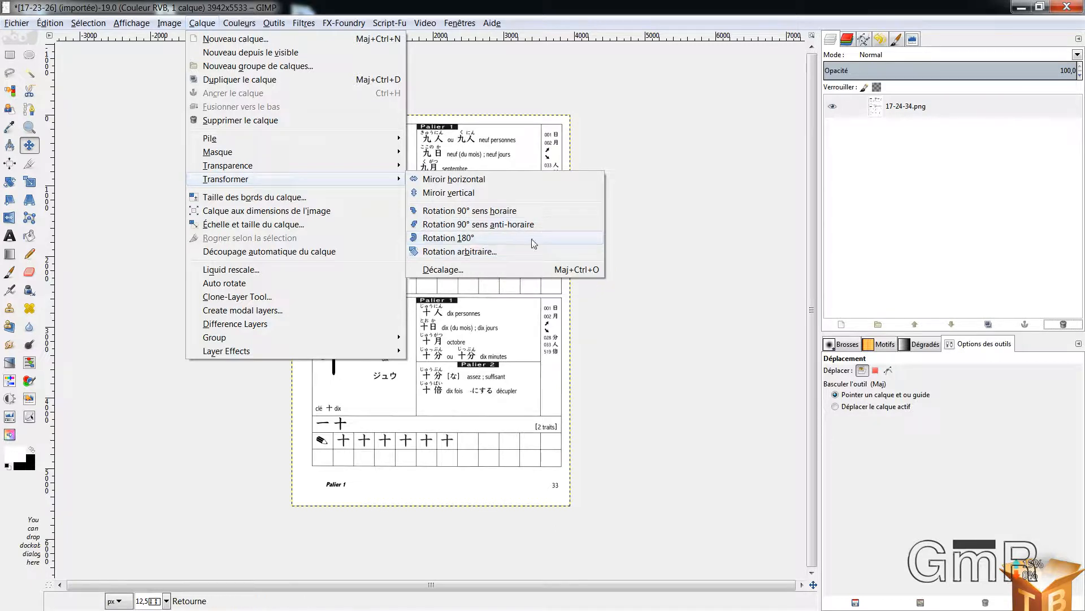
{"action": "left_click", "coordinate": [664, 218]}
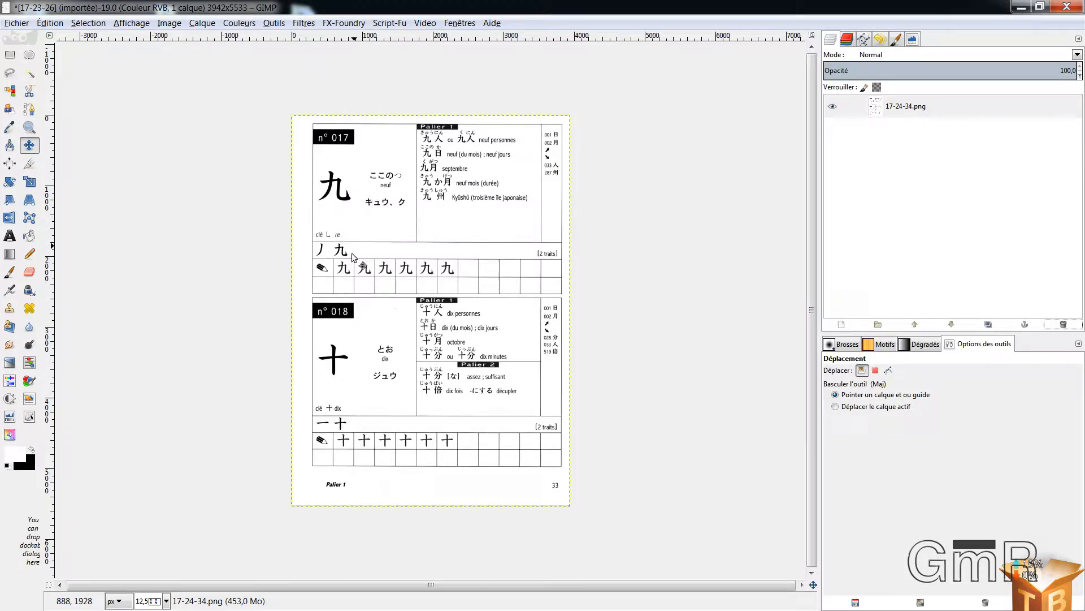
Place a vertical guide along the left border of the scanned table frame
{"action": "key", "text": "plus"}
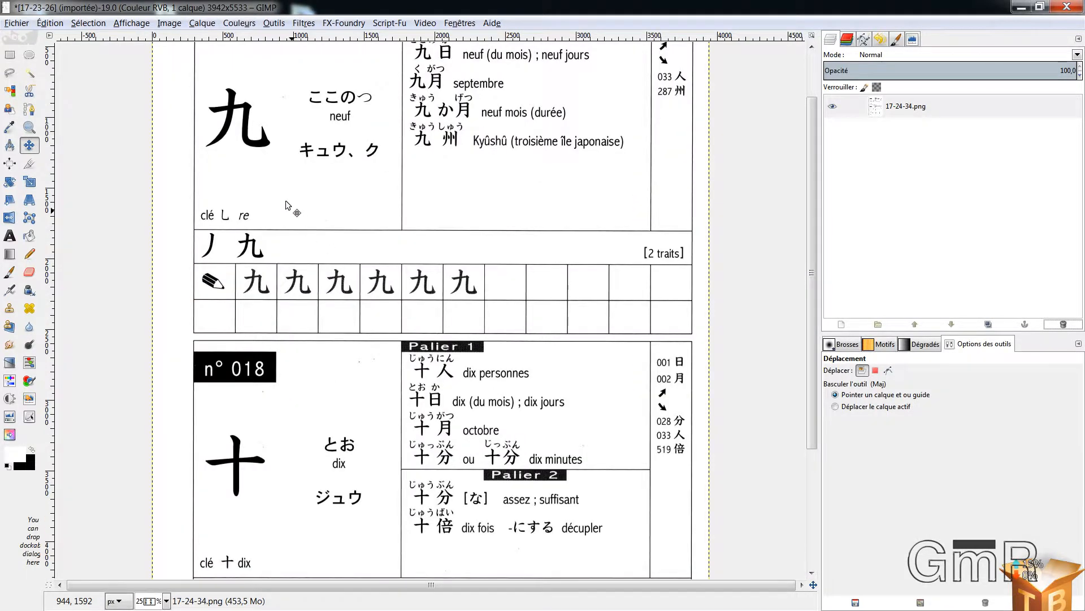
{"action": "scroll", "coordinate": [288, 208], "scroll_direction": "up", "scroll_amount": 2}
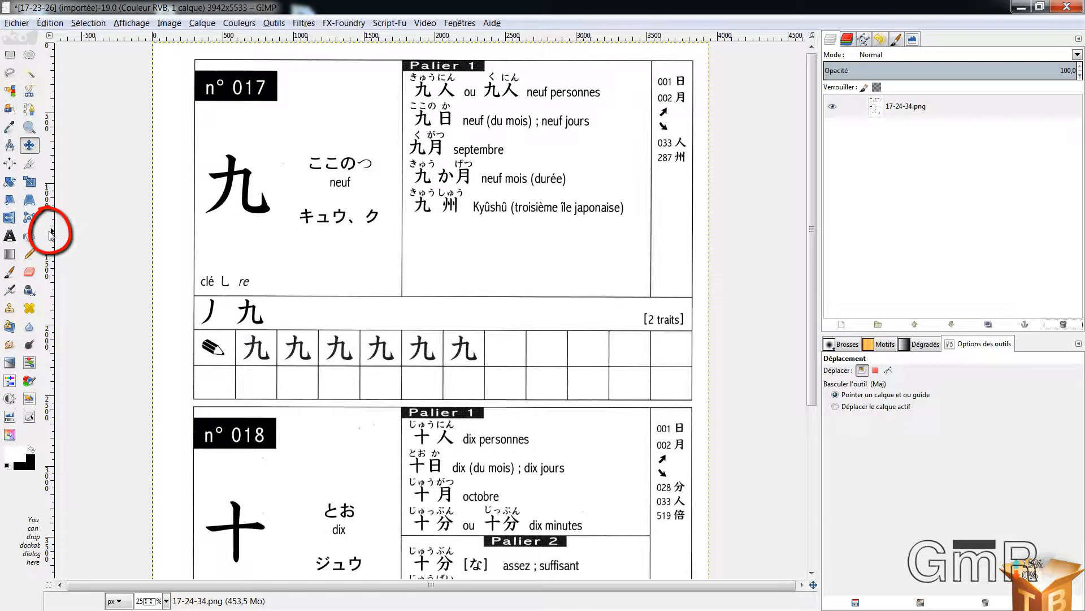
{"action": "left_click_drag", "start_coordinate": [51, 235], "coordinate": [196, 251]}
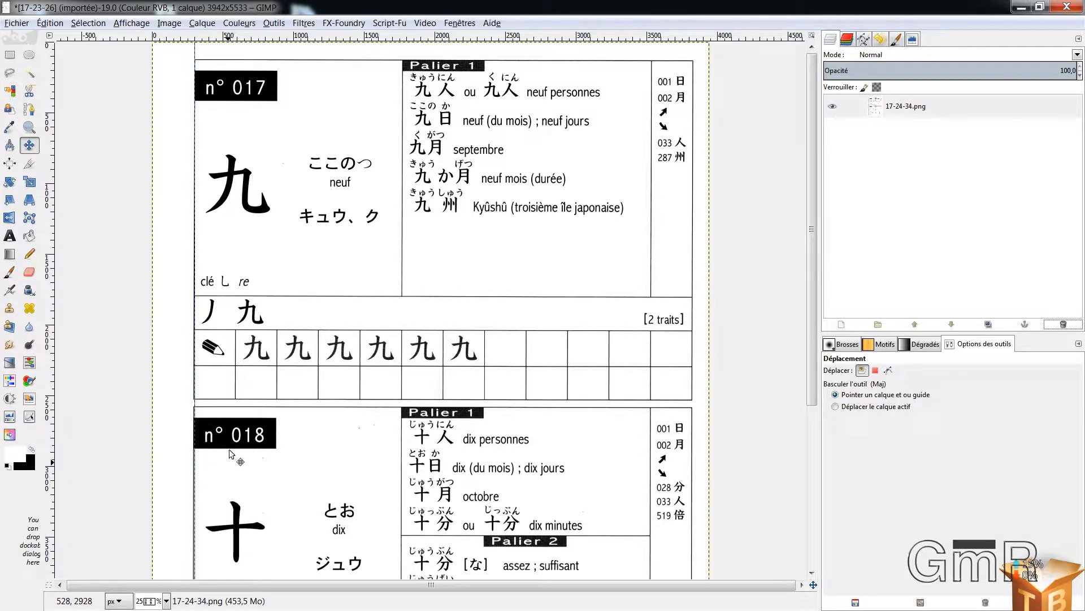
Fine-tune the vertical guide to the outer edge of the frame's left border beside the n° 017 label, at about 300 px
{"action": "key", "text": "plus"}
{"action": "key", "text": "1"}
{"action": "left_click_drag", "start_coordinate": [395, 584], "coordinate": [298, 583]}
{"action": "scroll", "coordinate": [276, 426], "scroll_direction": "up", "scroll_amount": 12}
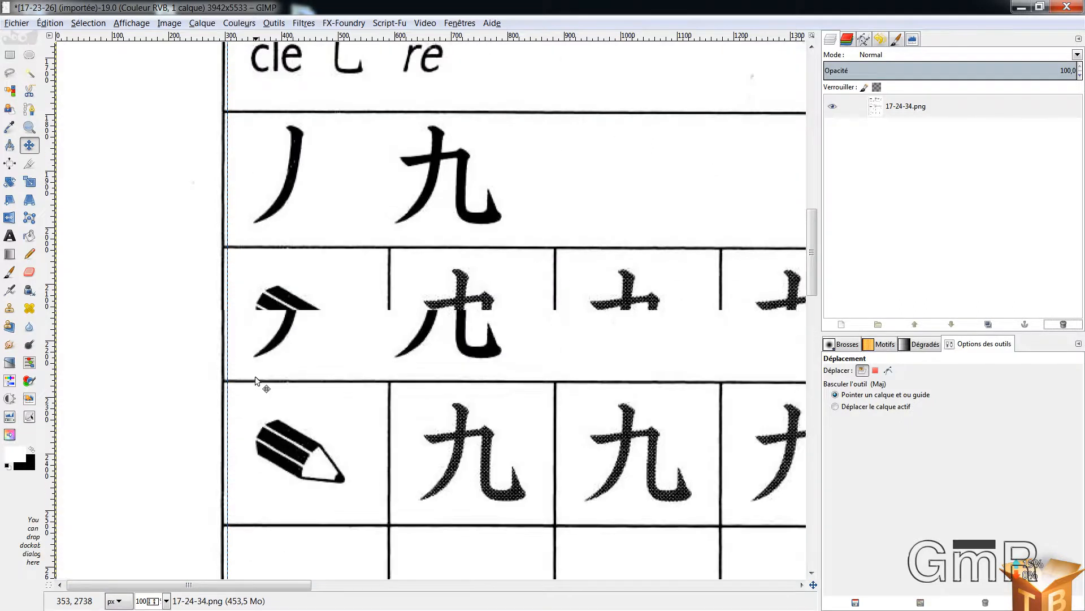
{"action": "scroll", "coordinate": [251, 364], "scroll_direction": "up", "scroll_amount": 8}
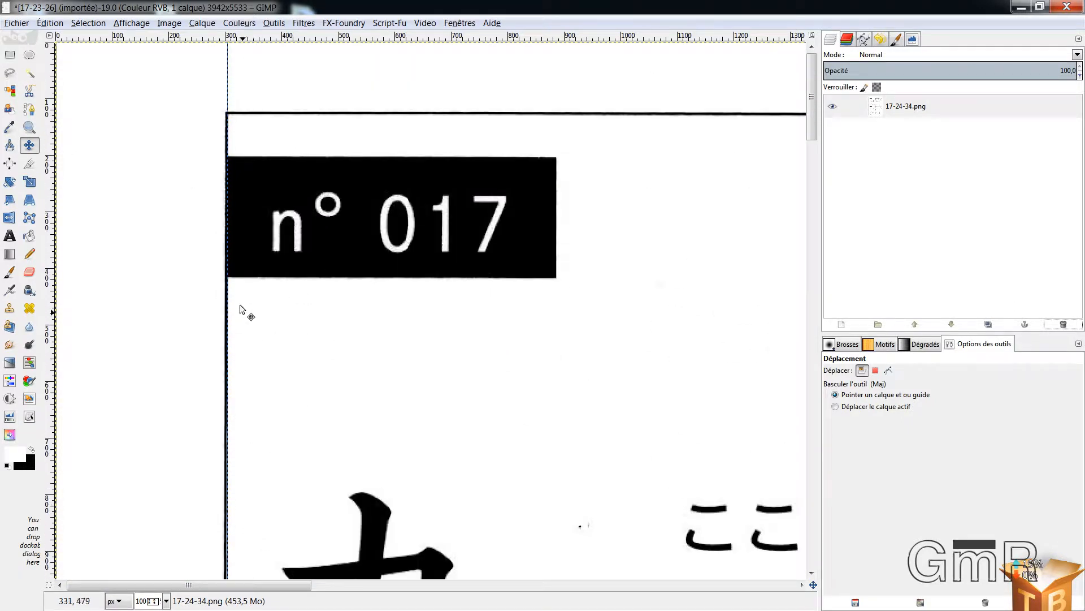
{"action": "left_click_drag", "start_coordinate": [226, 56], "coordinate": [227, 58]}
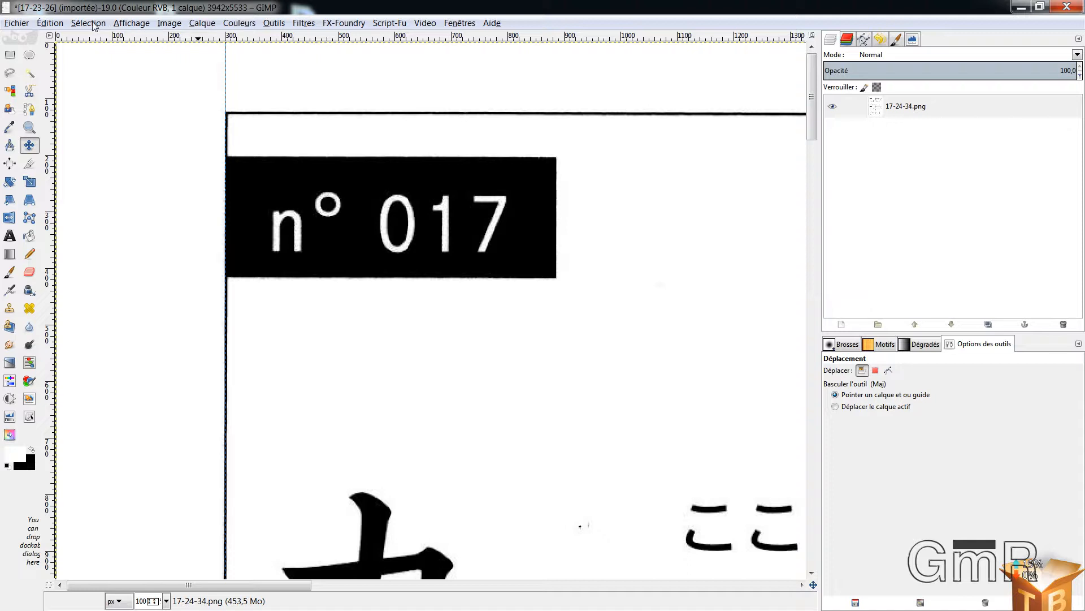
{"action": "left_click", "coordinate": [56, 24]}
{"action": "mouse_move", "coordinate": [82, 24]}
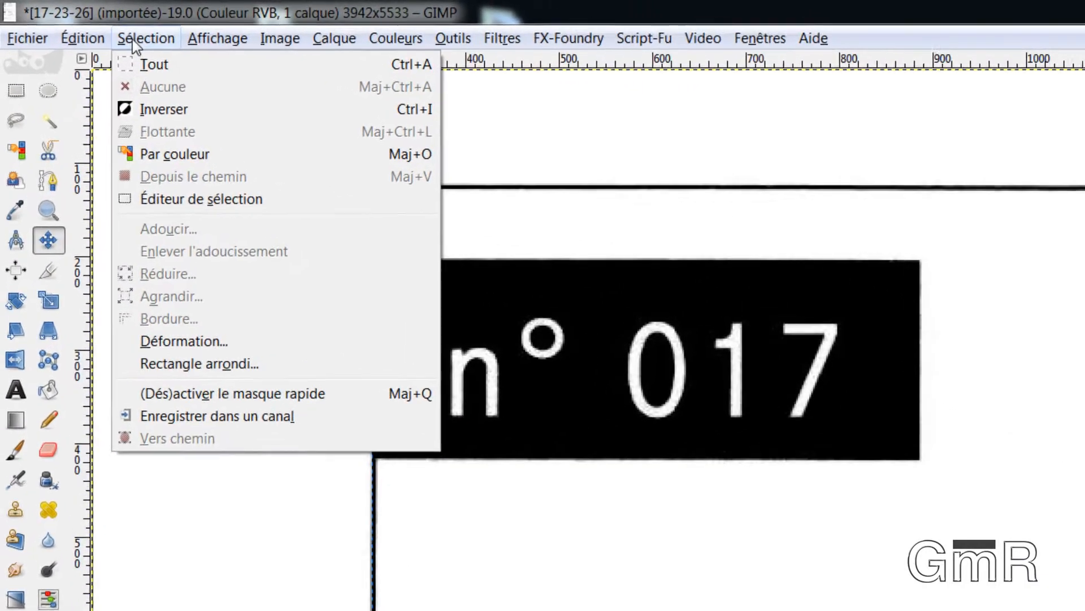
{"action": "mouse_move", "coordinate": [174, 35]}
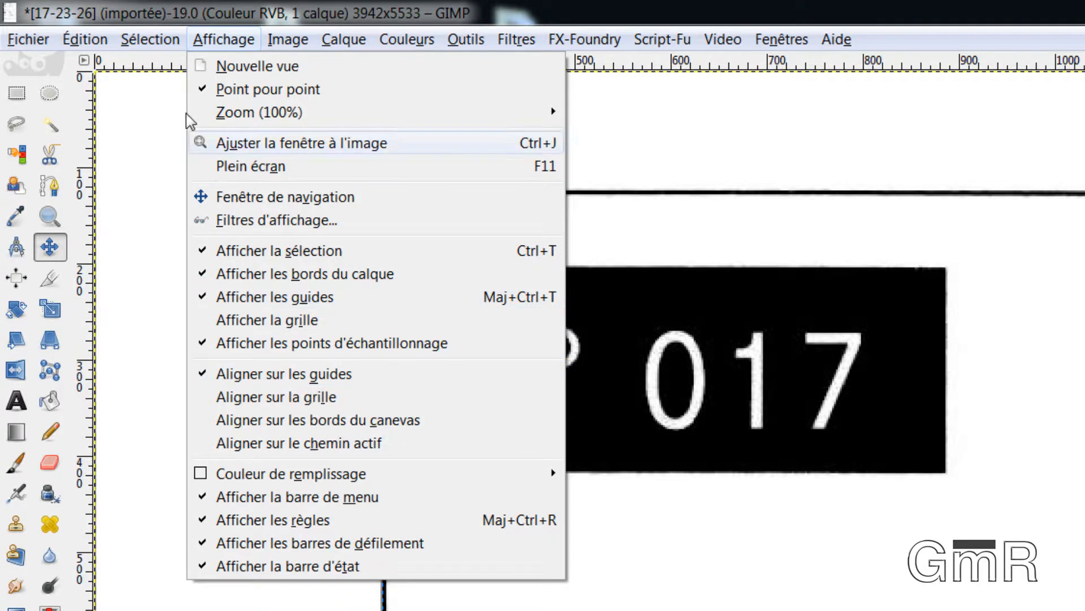
{"action": "left_click", "coordinate": [163, 99]}
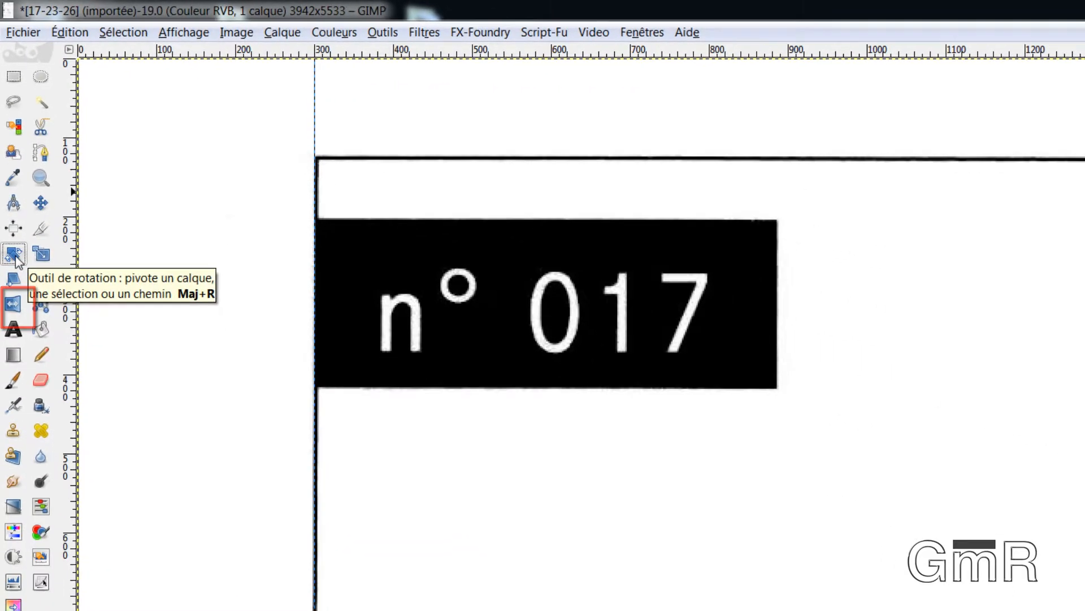
Start a Rotation of the page layer and place its centre near the frame's upper-left corner, at about X 300, Y 128 px
{"action": "left_click", "coordinate": [20, 312]}
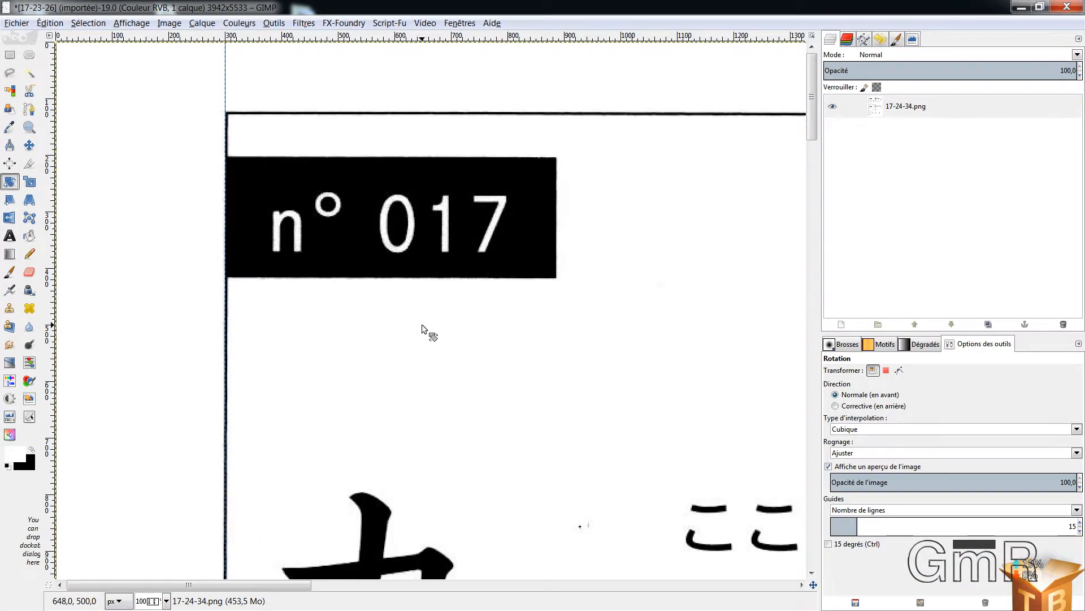
{"action": "left_click", "coordinate": [421, 324]}
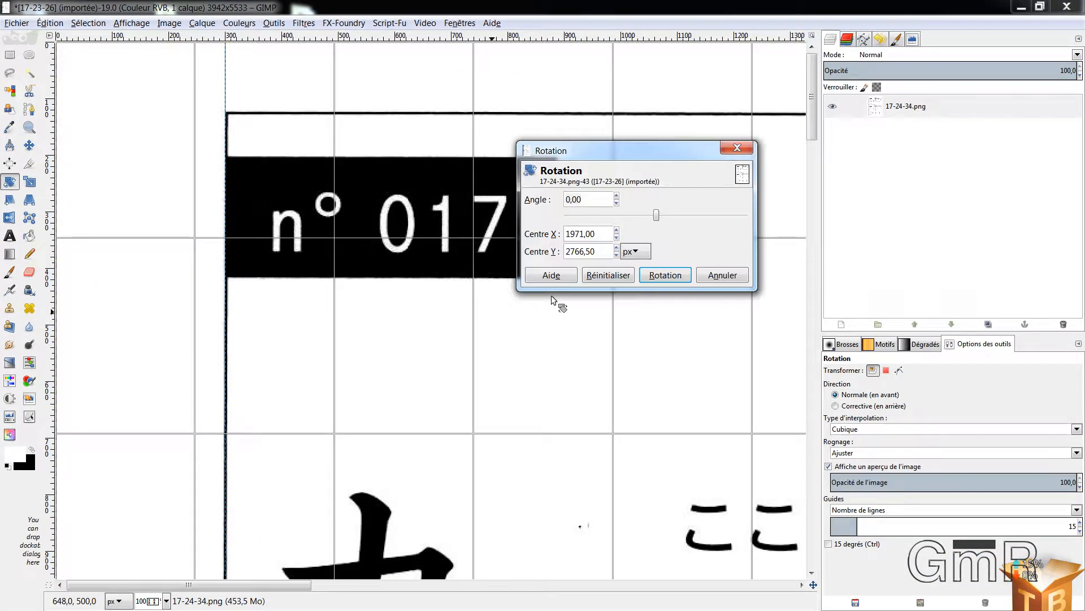
{"action": "scroll", "coordinate": [551, 295], "scroll_direction": "down", "scroll_amount": 3}
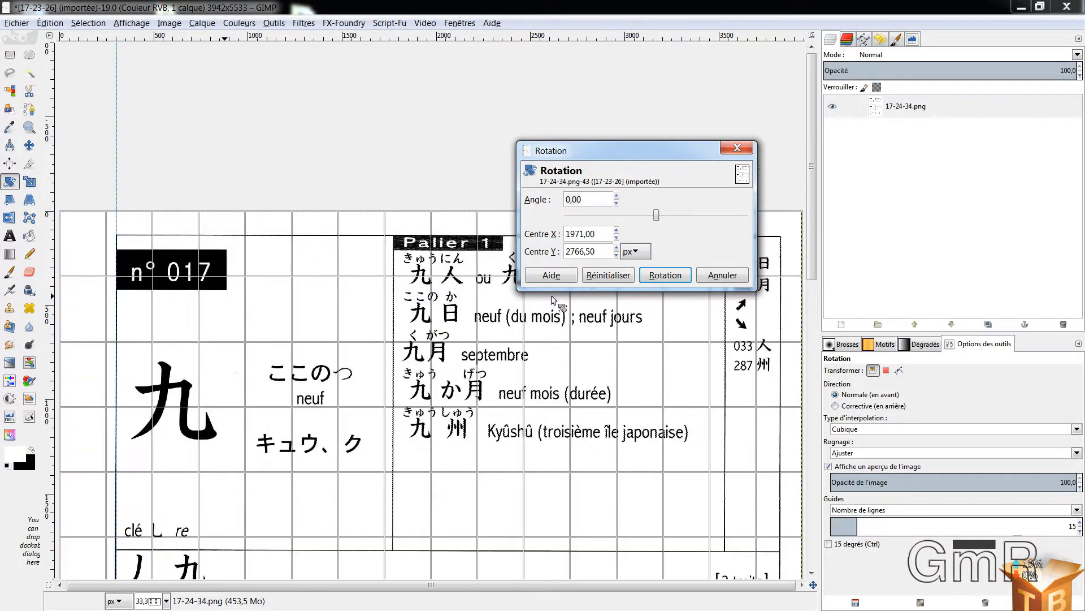
{"action": "scroll", "coordinate": [372, 262], "scroll_direction": "down", "scroll_amount": 5}
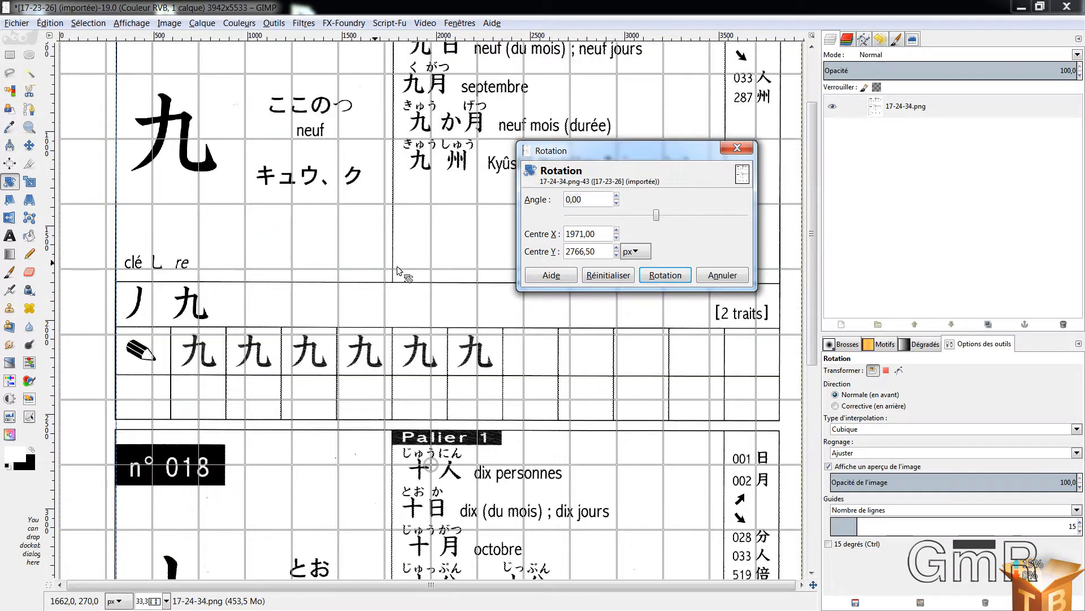
{"action": "scroll", "coordinate": [398, 270], "scroll_direction": "down", "scroll_amount": 1}
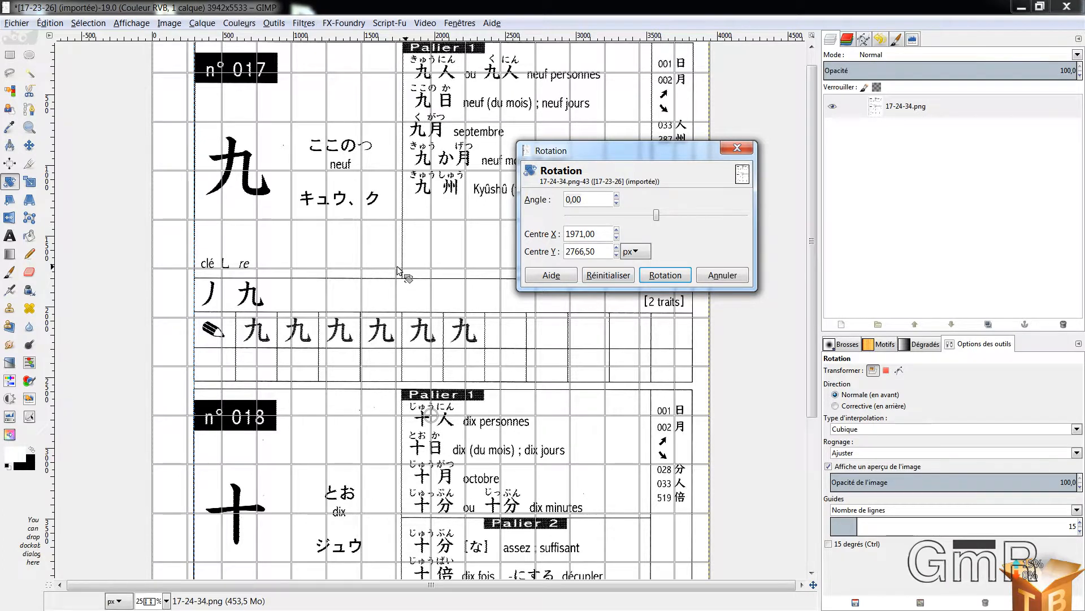
{"action": "scroll", "coordinate": [400, 272], "scroll_direction": "down", "scroll_amount": 2}
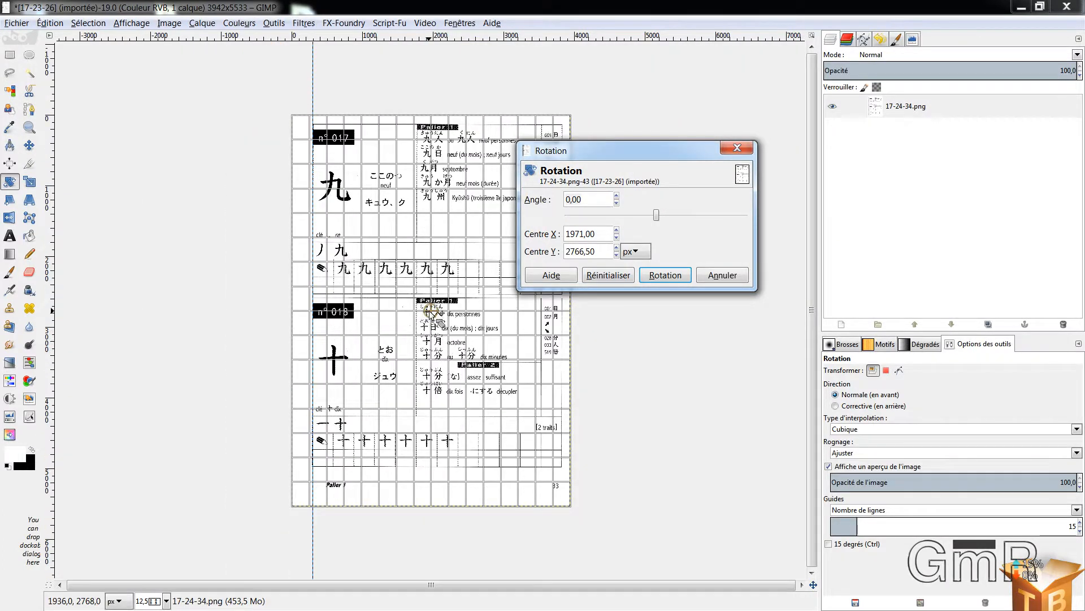
{"action": "left_click_drag", "start_coordinate": [431, 311], "coordinate": [404, 272]}
{"action": "left_click_drag", "start_coordinate": [369, 239], "coordinate": [311, 125]}
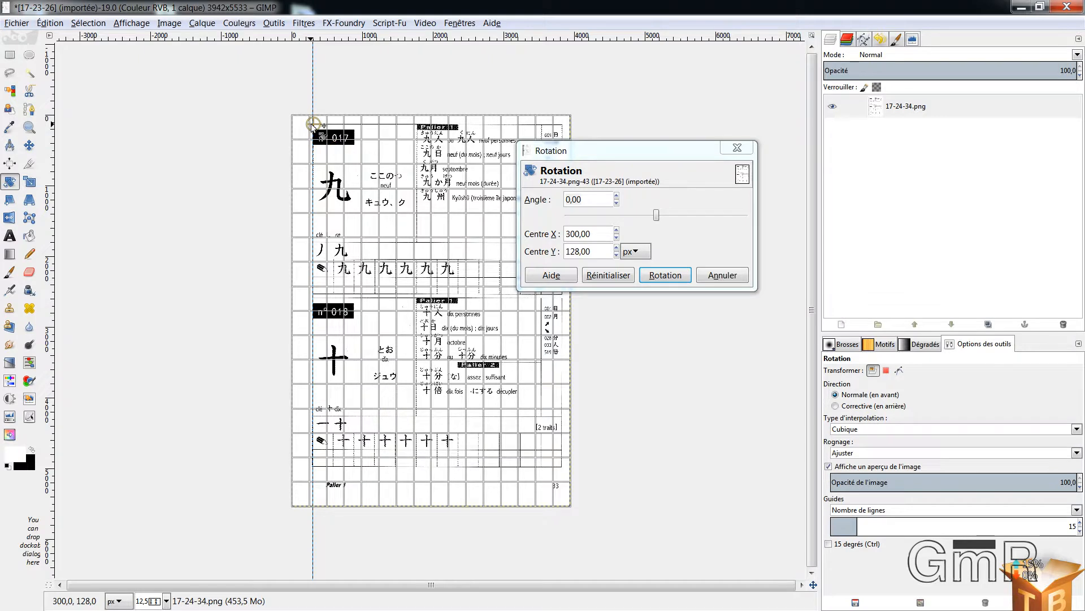
Refine the rotation centre onto the outer tip of the frame's upper-left corner, at X 300, Y 122 px
{"action": "scroll", "coordinate": [311, 123], "scroll_direction": "up", "scroll_amount": 2}
{"action": "scroll", "coordinate": [145, 144], "scroll_direction": "up", "scroll_amount": 1}
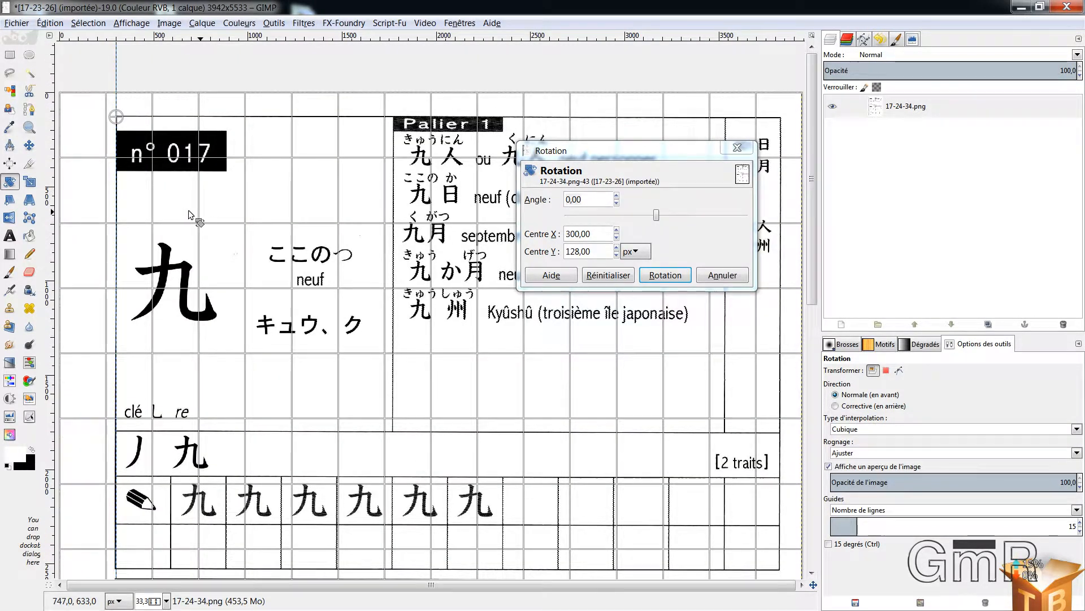
{"action": "scroll", "coordinate": [121, 128], "scroll_direction": "up", "scroll_amount": 6}
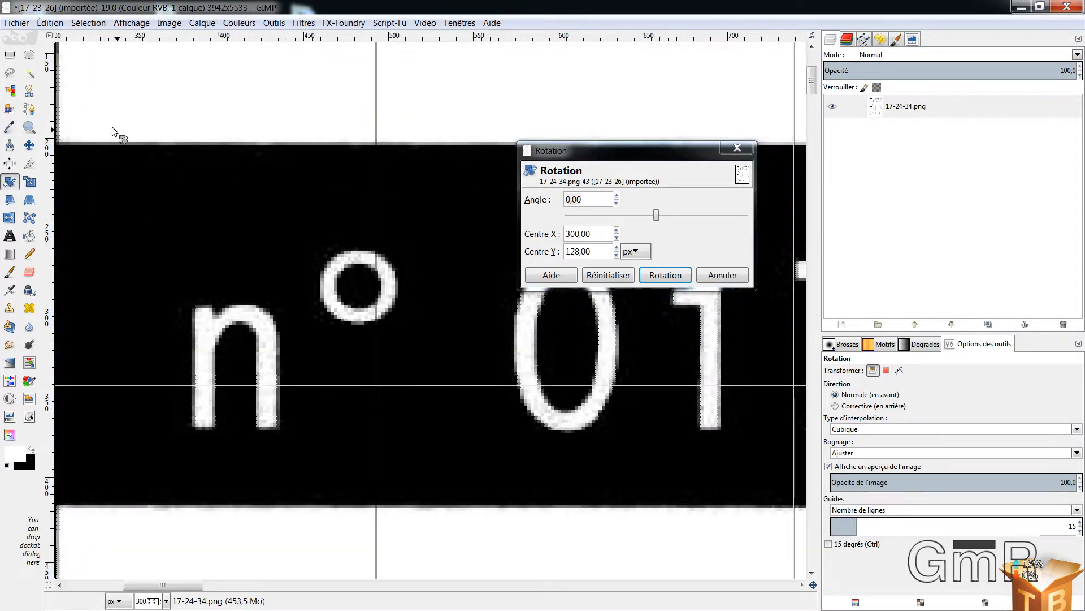
{"action": "scroll", "coordinate": [148, 582], "scroll_direction": "left", "scroll_amount": 5}
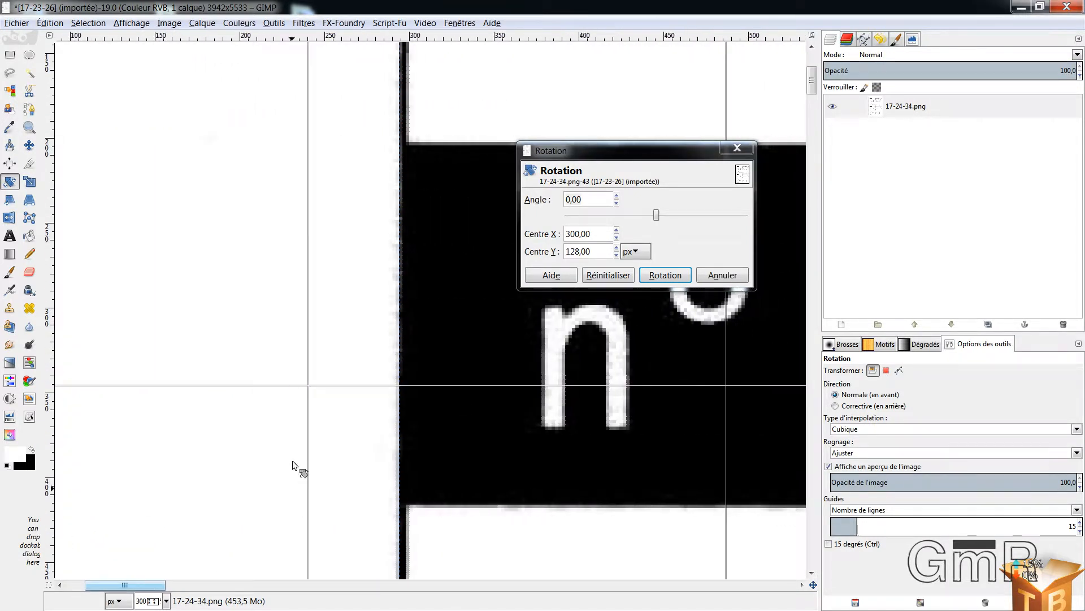
{"action": "scroll", "coordinate": [294, 472], "scroll_direction": "up", "scroll_amount": 3}
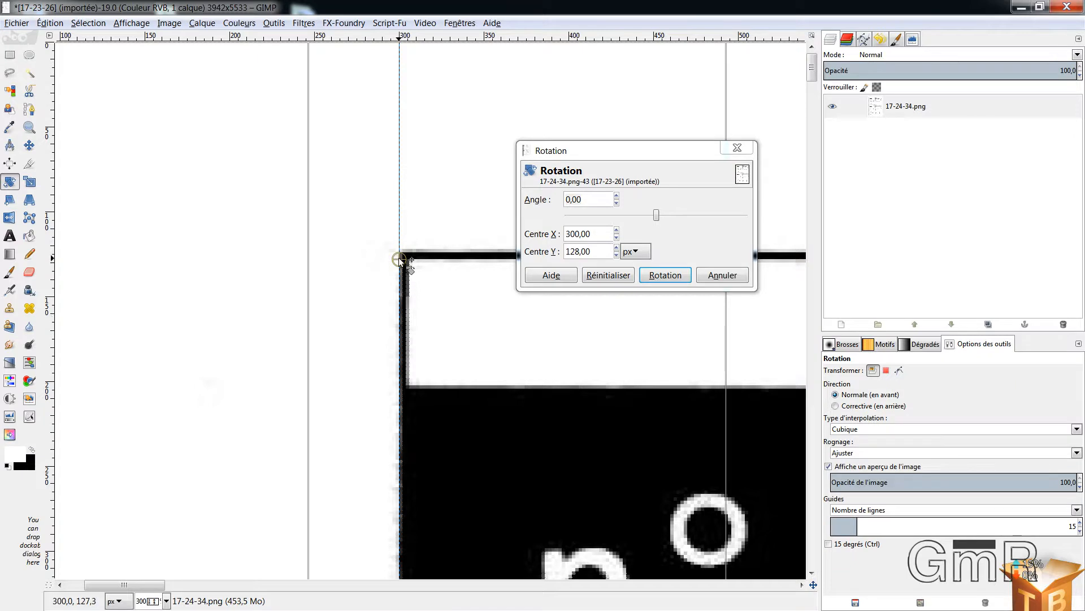
{"action": "left_click_drag", "start_coordinate": [400, 259], "coordinate": [401, 250]}
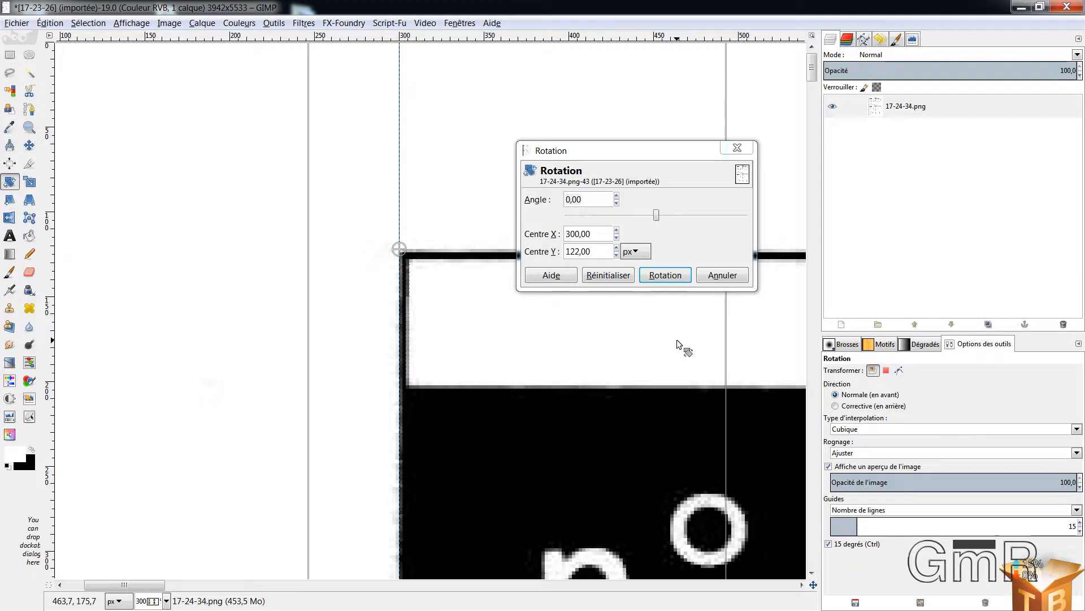
Hide the original layer, then rotate it by -0.15° so the frame's lower-left corner meets the guide, and apply the rotation
{"action": "scroll", "coordinate": [676, 339], "scroll_direction": "down", "scroll_amount": 3}
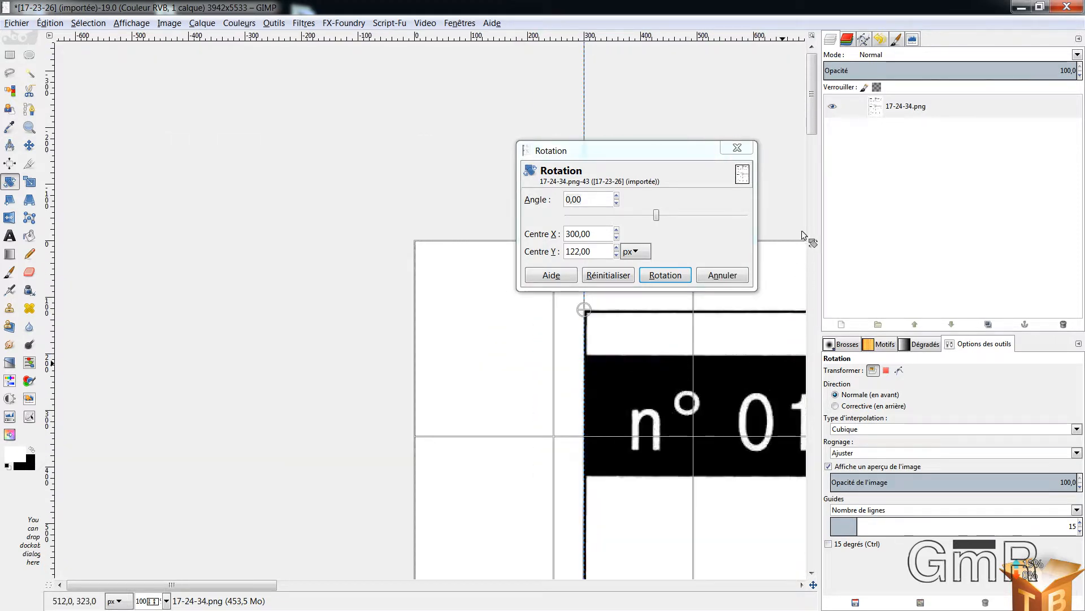
{"action": "left_click", "coordinate": [831, 116]}
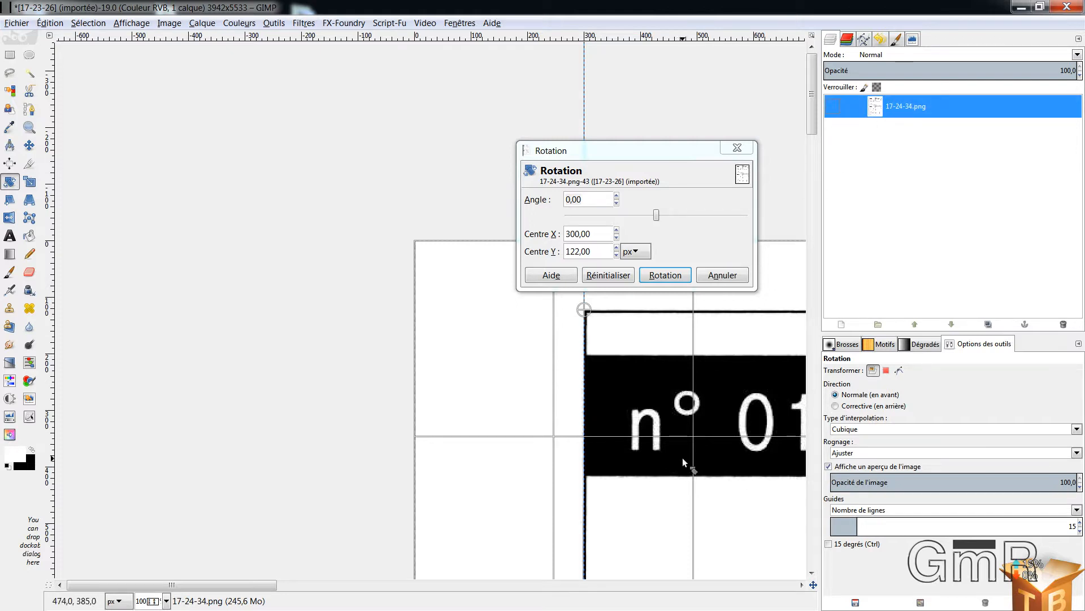
{"action": "scroll", "coordinate": [683, 459], "scroll_direction": "down", "scroll_amount": 7}
{"action": "scroll", "coordinate": [683, 459], "scroll_direction": "down", "scroll_amount": 15}
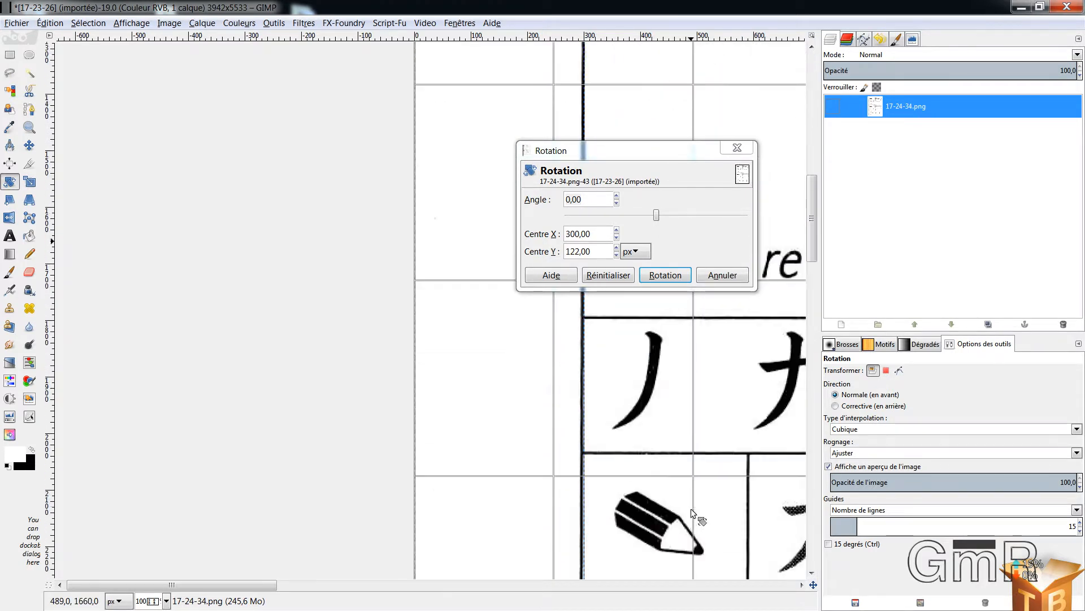
{"action": "scroll", "coordinate": [677, 494], "scroll_direction": "down", "scroll_amount": 7}
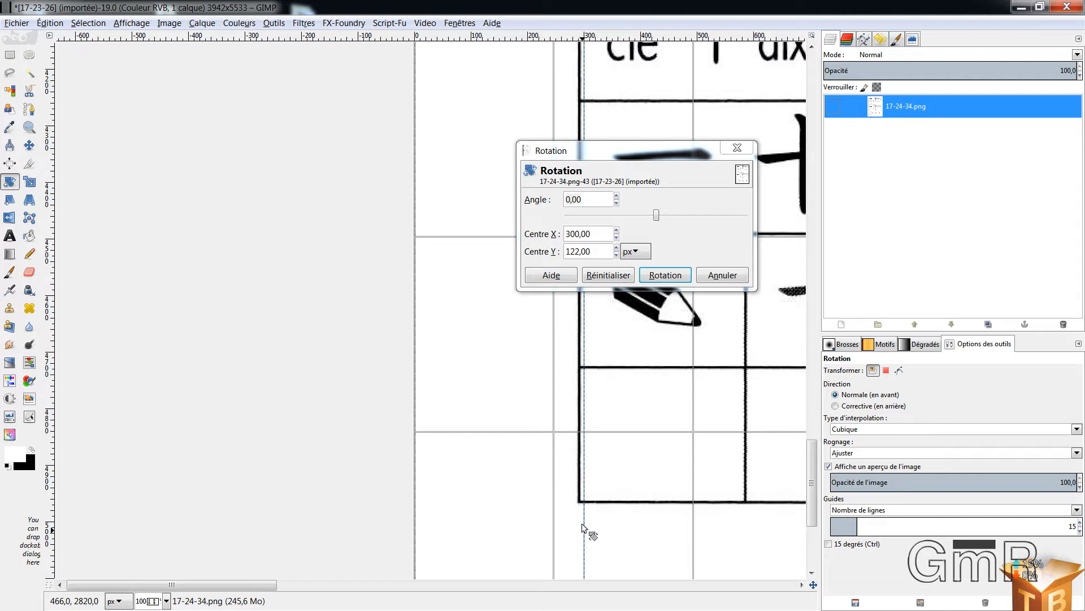
{"action": "scroll", "coordinate": [616, 511], "scroll_direction": "up", "scroll_amount": 4}
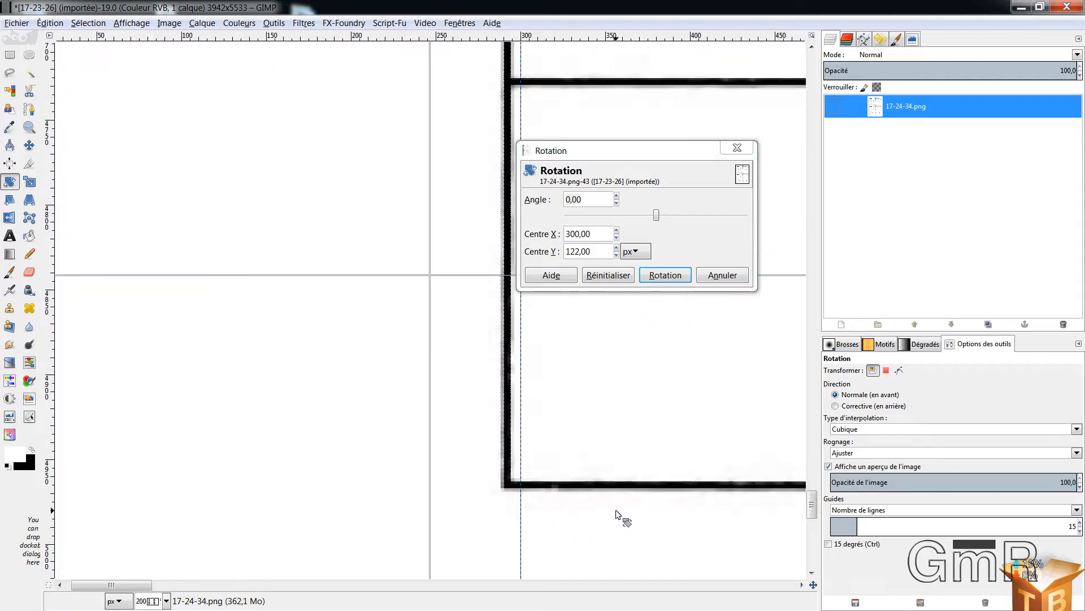
{"action": "left_click_drag", "start_coordinate": [524, 480], "coordinate": [548, 489]}
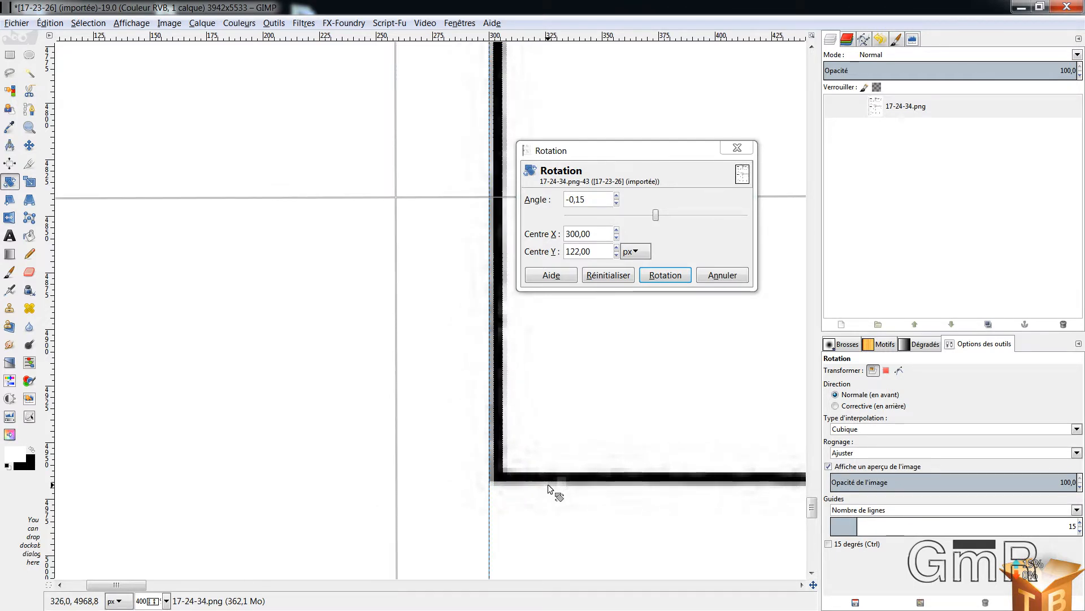
{"action": "left_click", "coordinate": [664, 275]}
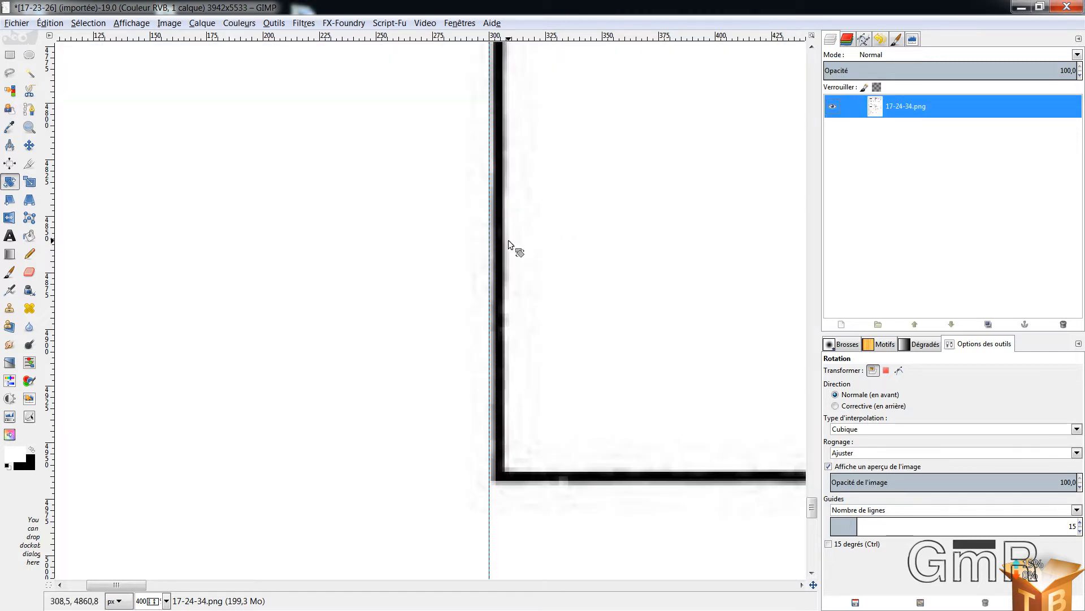
{"action": "scroll", "coordinate": [507, 240], "scroll_direction": "down", "scroll_amount": 7}
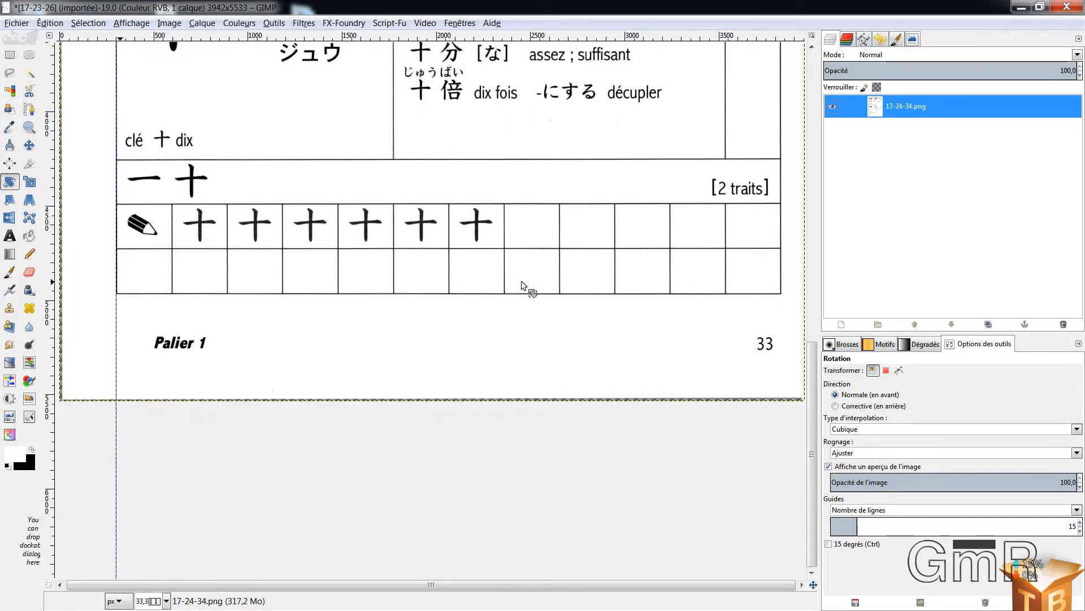
{"action": "scroll", "coordinate": [521, 282], "scroll_direction": "down", "scroll_amount": 2}
{"action": "scroll", "coordinate": [523, 284], "scroll_direction": "down", "scroll_amount": 1}
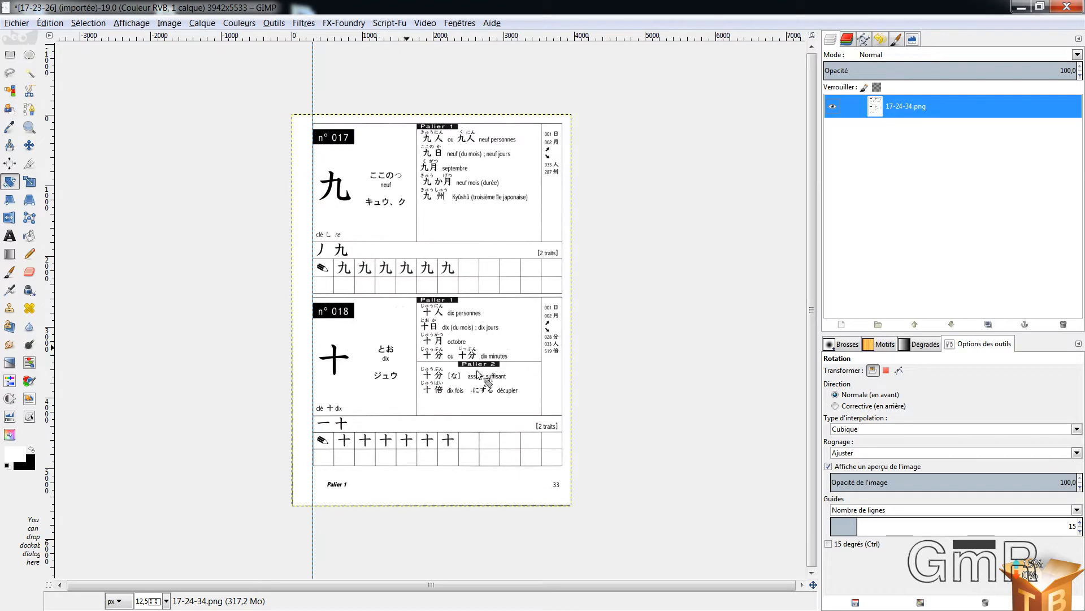